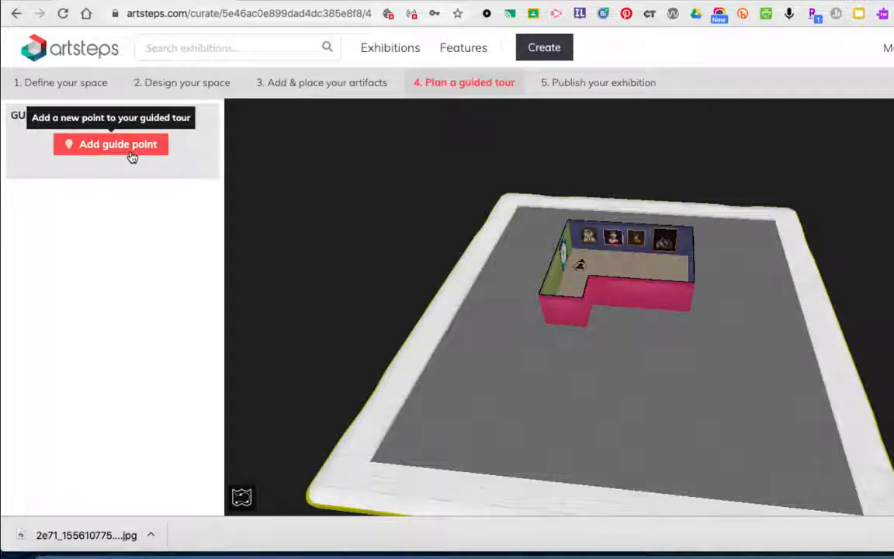
Step: Add a guide point titled "Narrative" with the description "View what my gallery is all about" and save it
{"action": "left_click", "coordinate": [132, 154]}
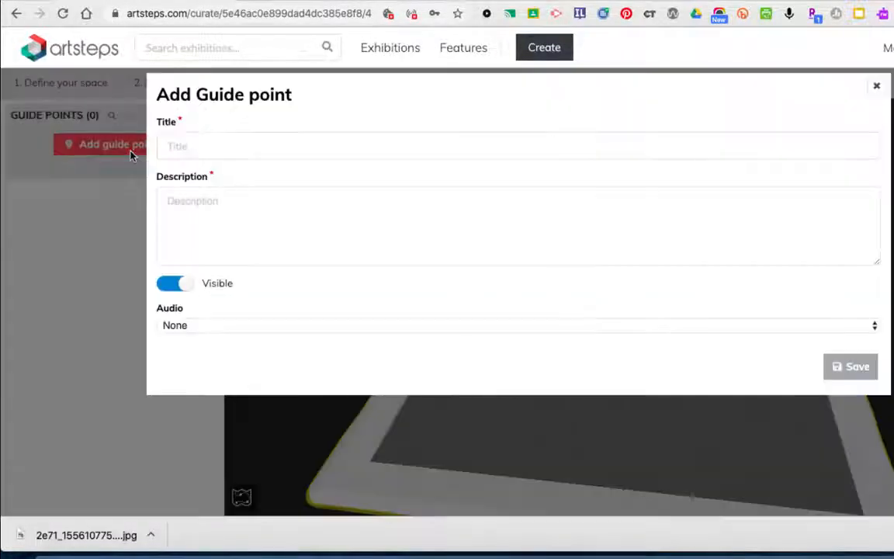
{"action": "left_click", "coordinate": [201, 146]}
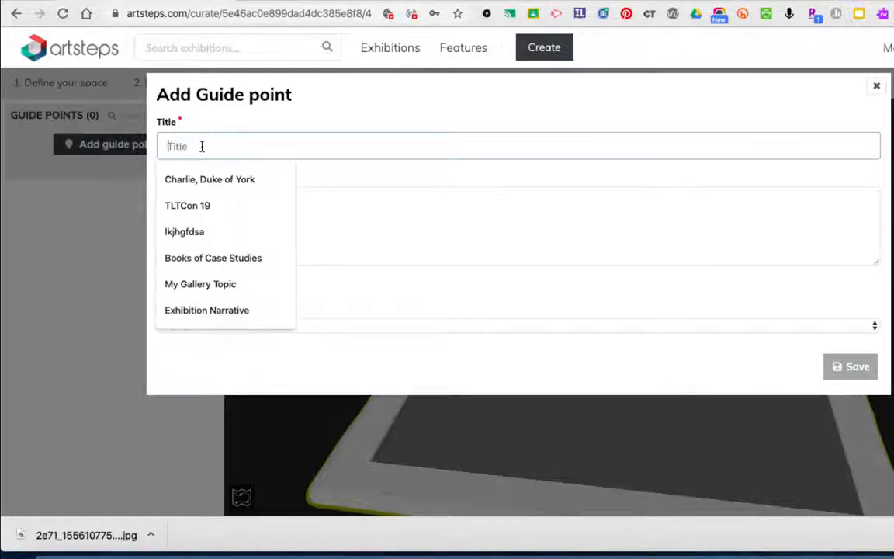
{"action": "type", "text": "Narrative"}
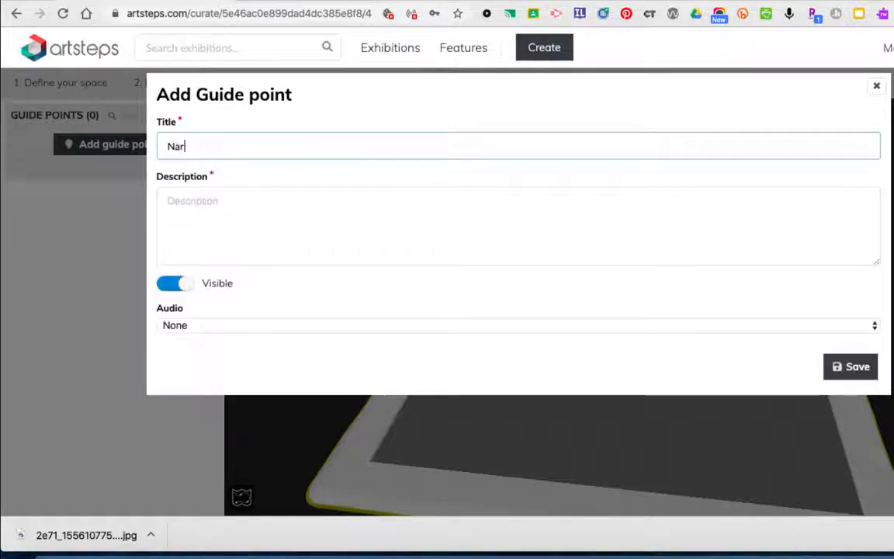
{"action": "key", "text": "Tab"}
{"action": "type", "text": "V"}
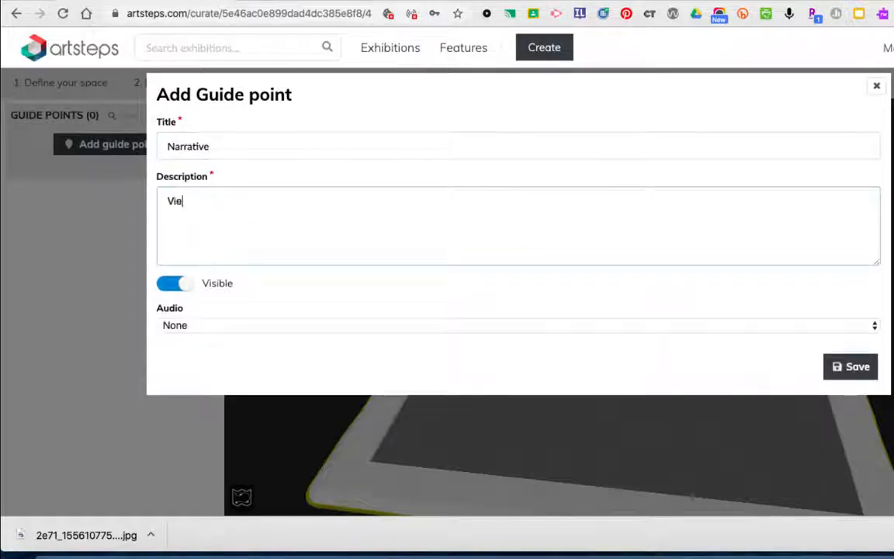
{"action": "type", "text": "iew what my gallery is all about"}
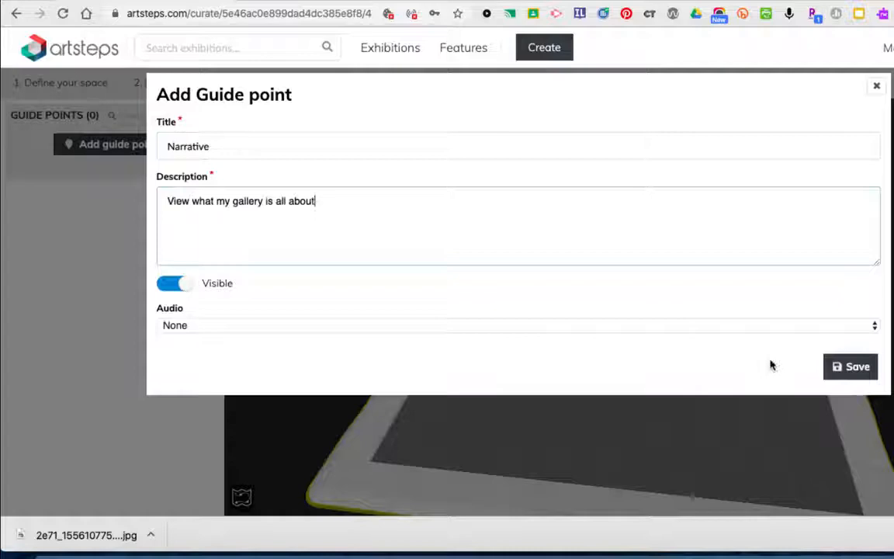
{"action": "left_click", "coordinate": [856, 378]}
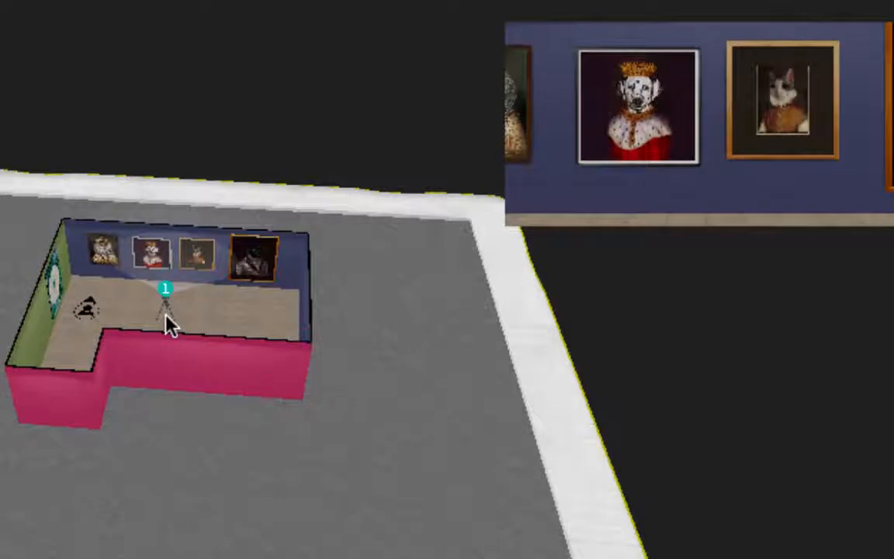
Step: Place guide point 1 on the floor near the green wall, in front of the white text wall's alcove
{"action": "mouse_move", "coordinate": [165, 318]}
{"action": "left_mouse_down"}
{"action": "mouse_move", "coordinate": [80, 303]}
{"action": "mouse_move", "coordinate": [113, 319]}
{"action": "mouse_move", "coordinate": [207, 329]}
{"action": "mouse_move", "coordinate": [123, 326]}
{"action": "mouse_move", "coordinate": [195, 335]}
{"action": "mouse_move", "coordinate": [181, 339]}
{"action": "mouse_move", "coordinate": [101, 329]}
{"action": "mouse_move", "coordinate": [59, 371]}
{"action": "mouse_move", "coordinate": [70, 381]}
{"action": "mouse_move", "coordinate": [53, 370]}
{"action": "left_mouse_up"}
{"action": "scroll", "coordinate": [116, 334], "scroll_direction": "up", "scroll_amount": 8}
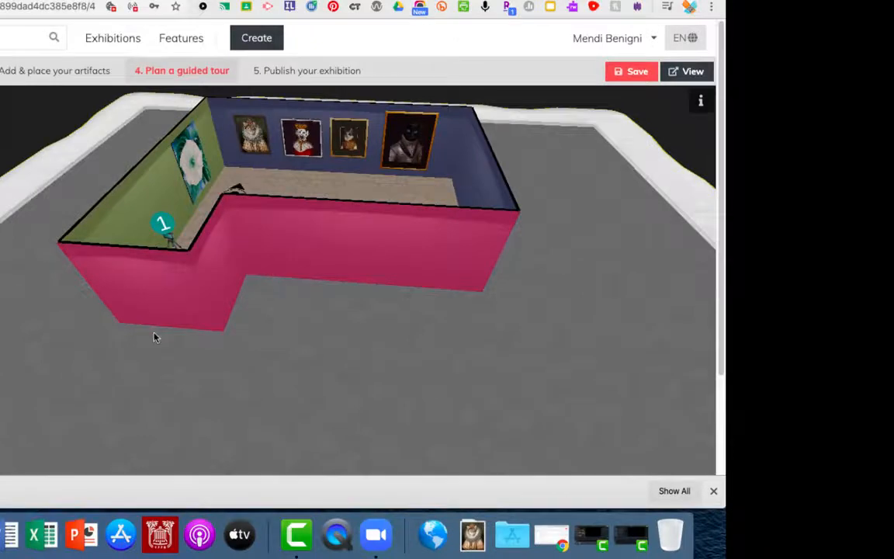
{"action": "left_click_drag", "start_coordinate": [155, 378], "coordinate": [298, 413]}
{"action": "scroll", "coordinate": [299, 413], "scroll_direction": "down", "scroll_amount": 3}
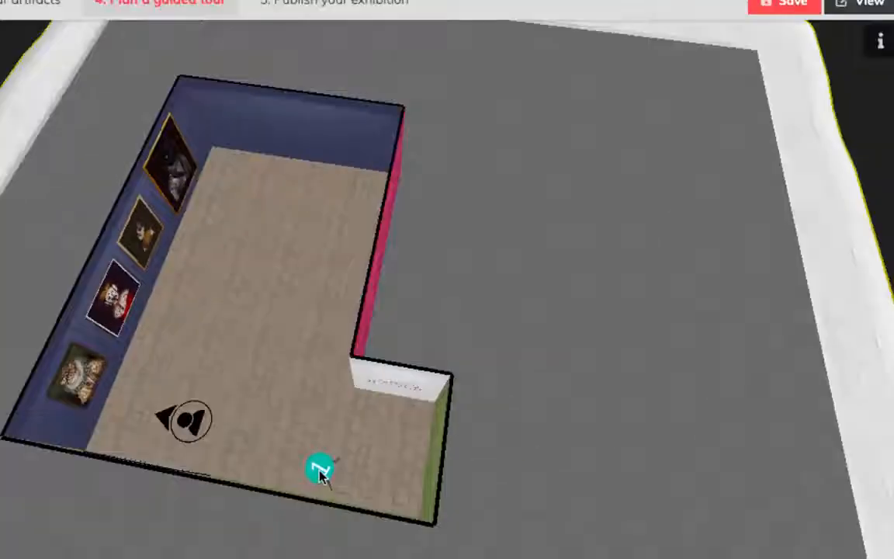
Step: Rotate guide point 1 so its view faces toward the white wall with the welcome text
{"action": "left_click", "coordinate": [320, 469]}
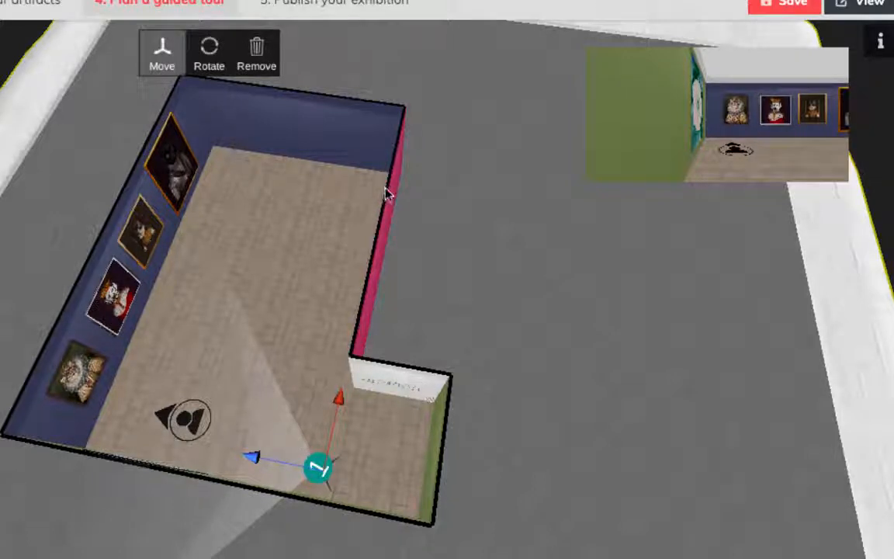
{"action": "left_click", "coordinate": [208, 54]}
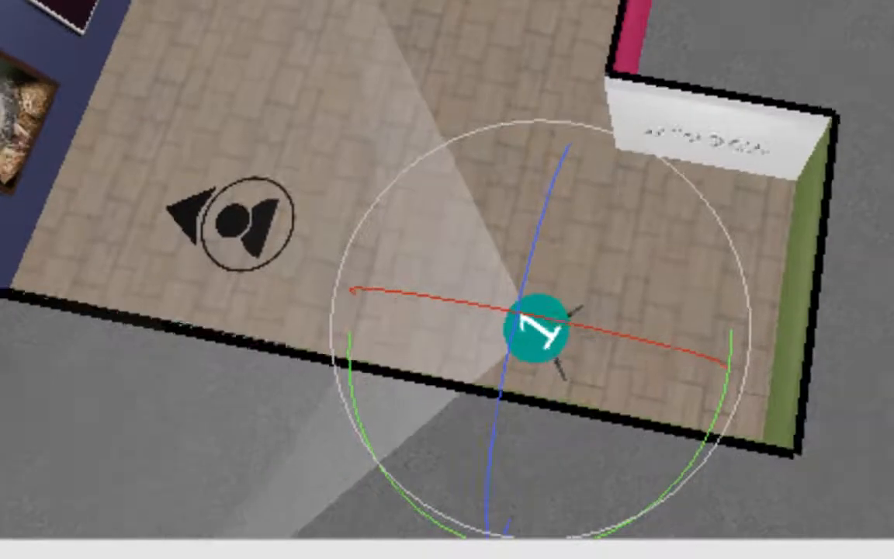
{"action": "left_click_drag", "start_coordinate": [447, 280], "coordinate": [460, 209]}
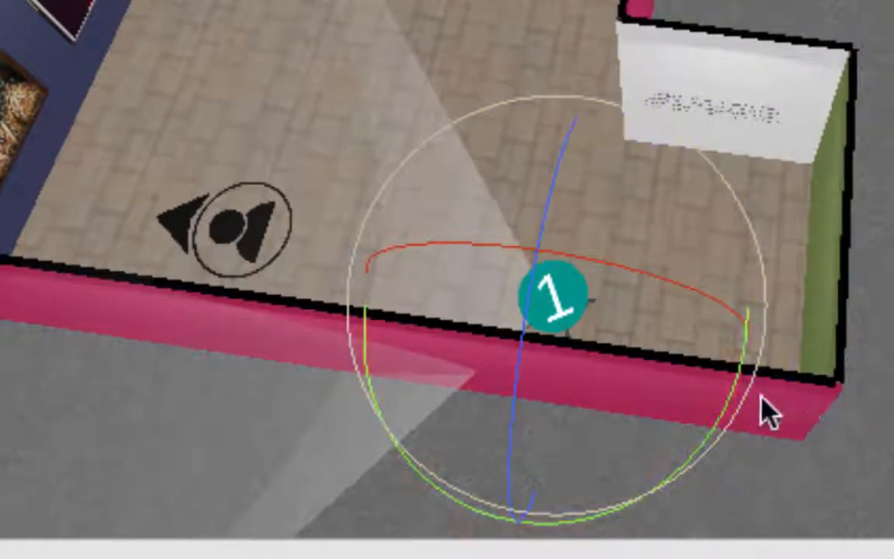
{"action": "mouse_move", "coordinate": [738, 413]}
{"action": "left_mouse_down"}
{"action": "mouse_move", "coordinate": [733, 423]}
{"action": "mouse_move", "coordinate": [588, 458]}
{"action": "mouse_move", "coordinate": [409, 434]}
{"action": "mouse_move", "coordinate": [349, 408]}
{"action": "mouse_move", "coordinate": [413, 426]}
{"action": "mouse_move", "coordinate": [370, 409]}
{"action": "left_mouse_up"}
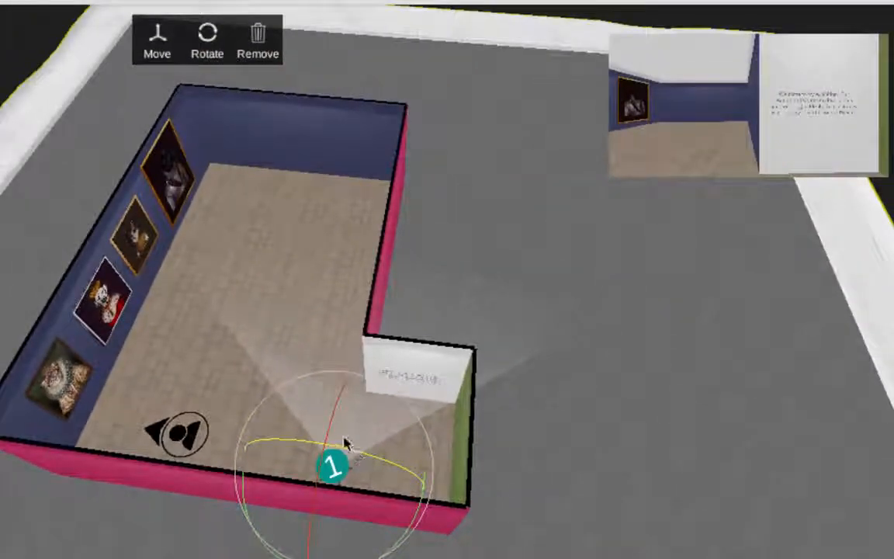
Step: Move guide point 1 sideways and closer to the white wall until the welcome text fills its preview
{"action": "left_click", "coordinate": [157, 38]}
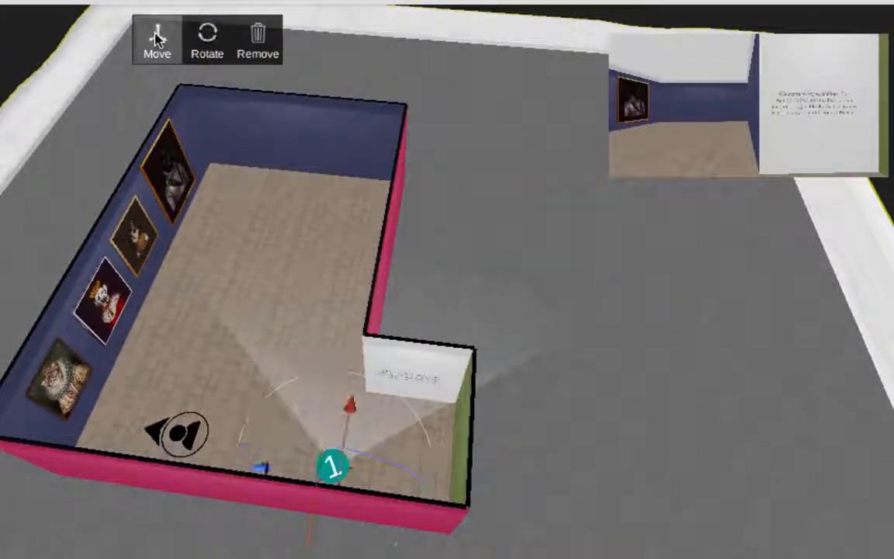
{"action": "left_click_drag", "start_coordinate": [259, 470], "coordinate": [319, 479]}
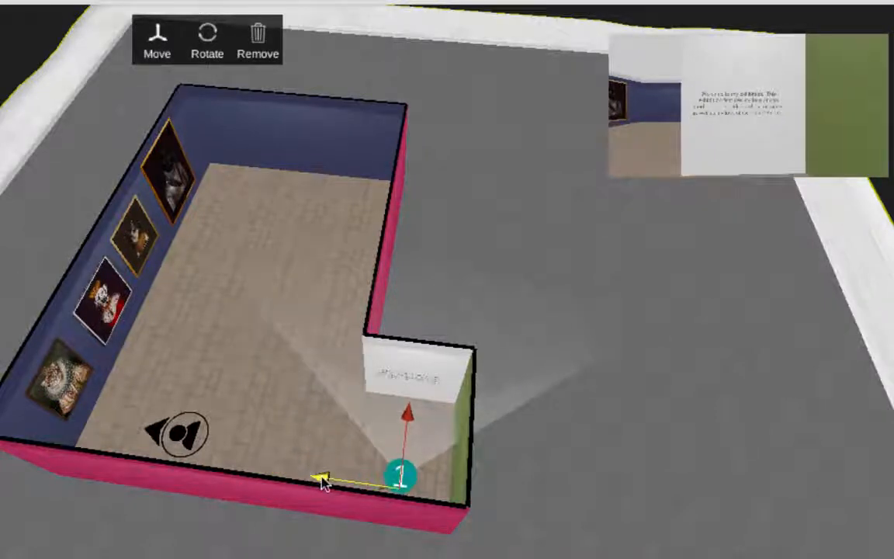
{"action": "left_click_drag", "start_coordinate": [410, 420], "coordinate": [408, 368]}
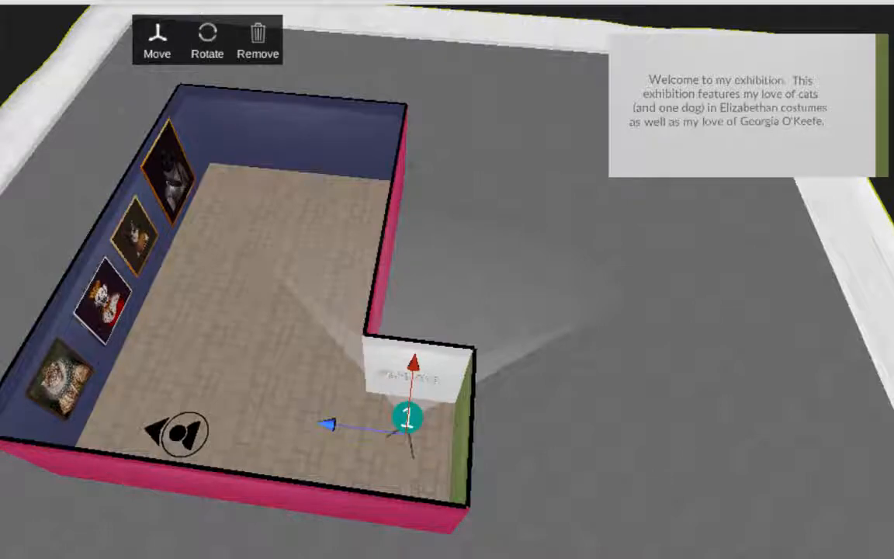
Step: Add a second guide point titled "Georgia O'Keefe" with the description "Big flower" and save it
{"action": "left_click", "coordinate": [47, 207]}
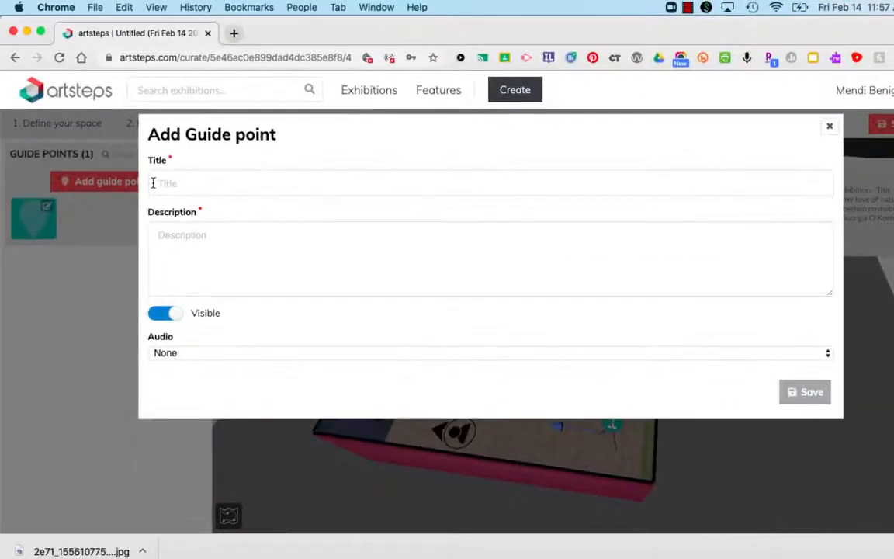
{"action": "left_click", "coordinate": [165, 181]}
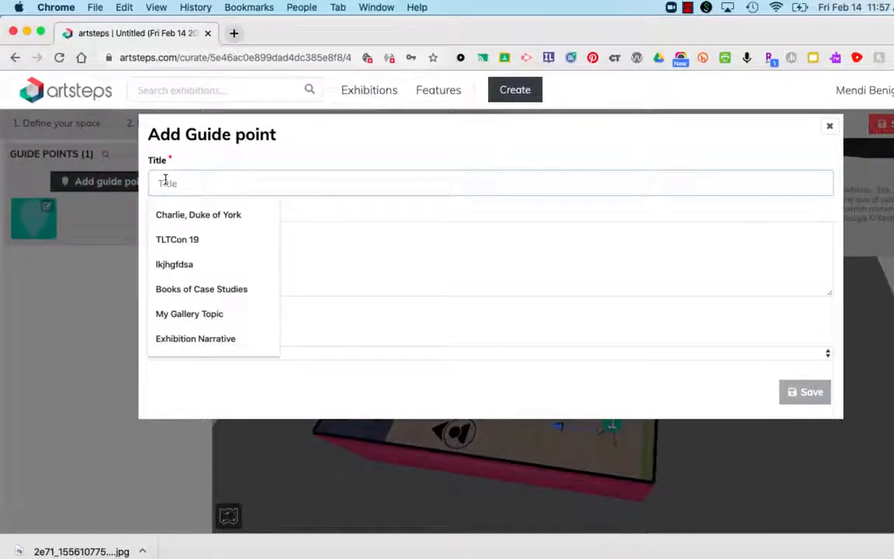
{"action": "type", "text": "Geor"}
{"action": "left_click", "coordinate": [190, 211]}
{"action": "left_click", "coordinate": [177, 242]}
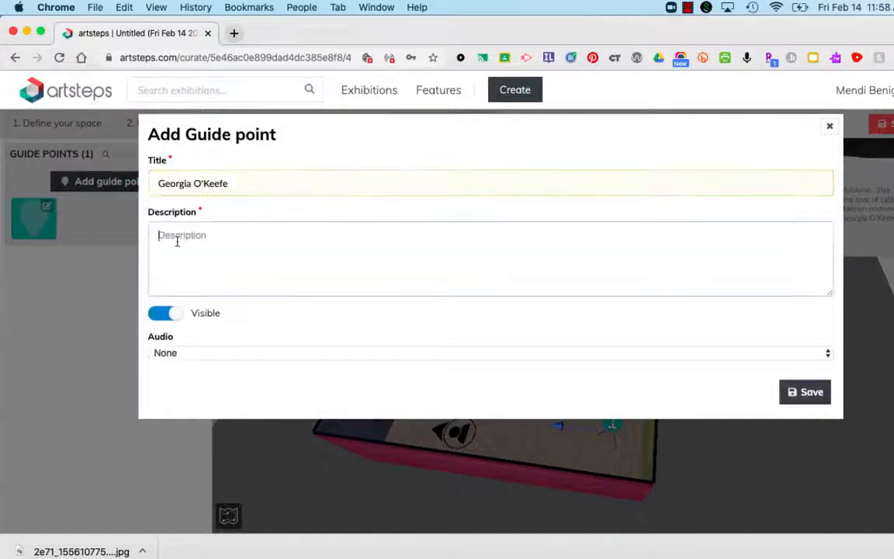
{"action": "type", "text": "Big flower"}
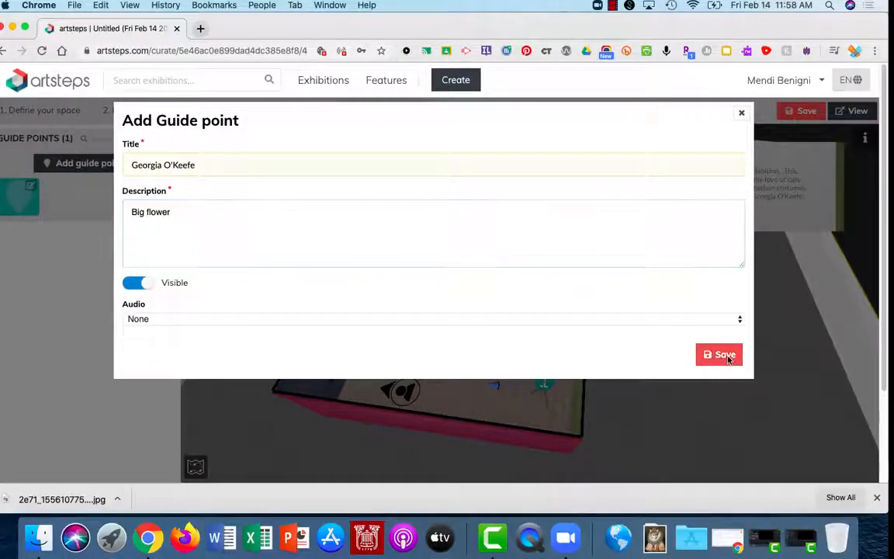
{"action": "left_click", "coordinate": [722, 355]}
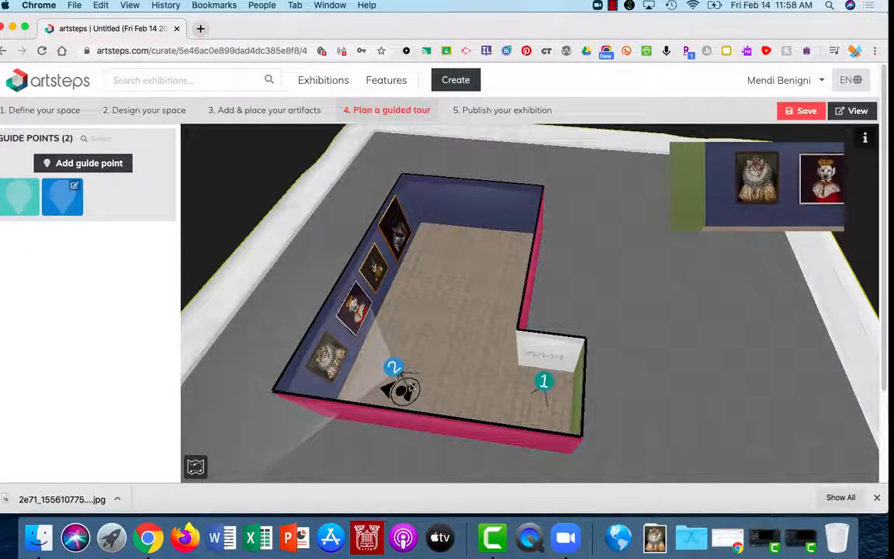
Step: Place guide point 2 beside the visitor start marker and rotate it to face the flower painting
{"action": "left_click", "coordinate": [409, 384]}
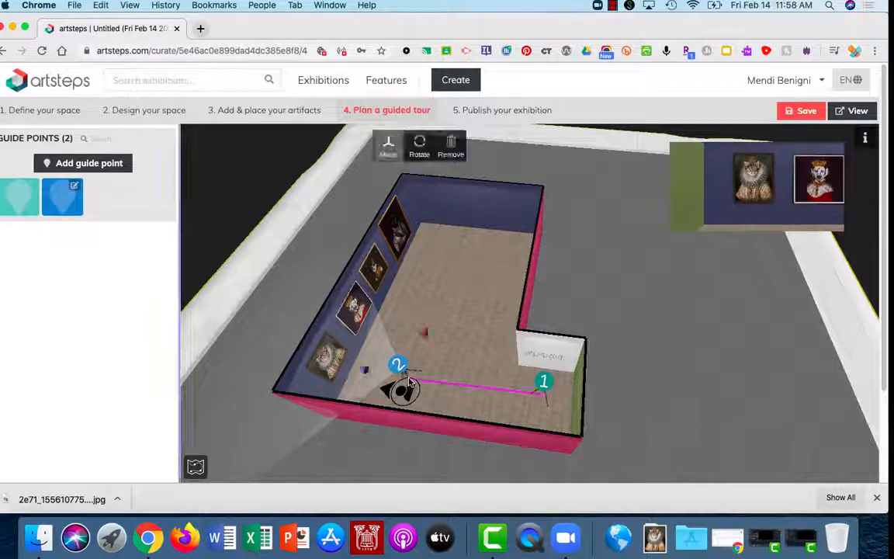
{"action": "left_click", "coordinate": [420, 144]}
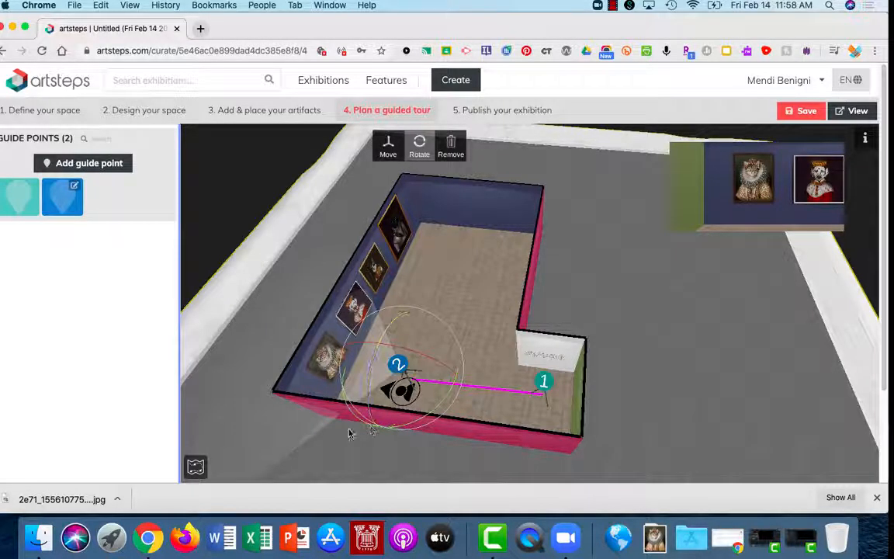
{"action": "left_click_drag", "start_coordinate": [349, 416], "coordinate": [439, 430]}
{"action": "left_click_drag", "start_coordinate": [438, 429], "coordinate": [447, 428]}
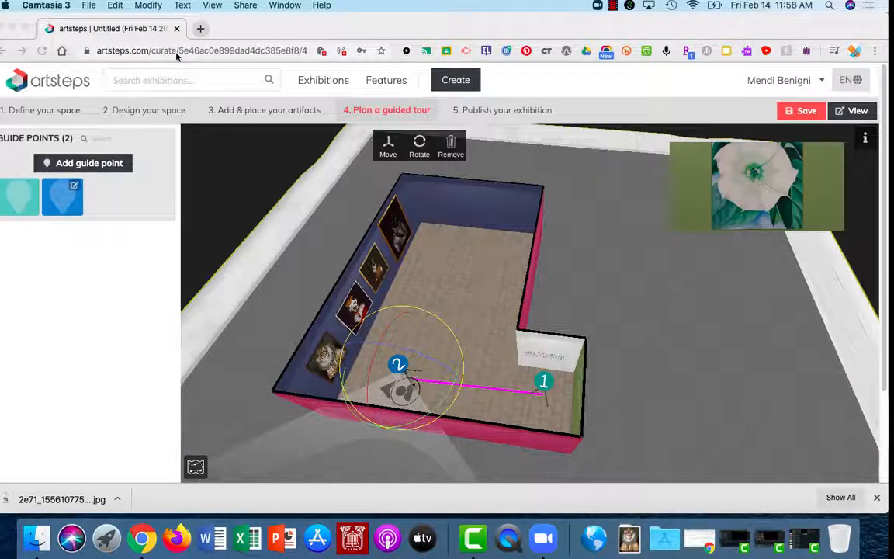
Step: Move guide point 2 back from the green wall so the whole flower painting fits in its preview
{"action": "left_click", "coordinate": [388, 149]}
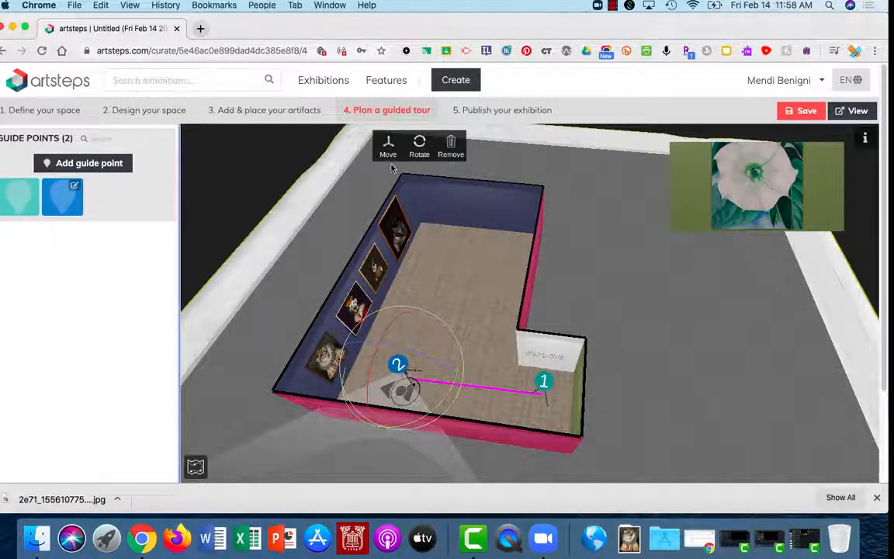
{"action": "left_click_drag", "start_coordinate": [423, 329], "coordinate": [428, 315]}
{"action": "left_click_drag", "start_coordinate": [371, 354], "coordinate": [371, 356]}
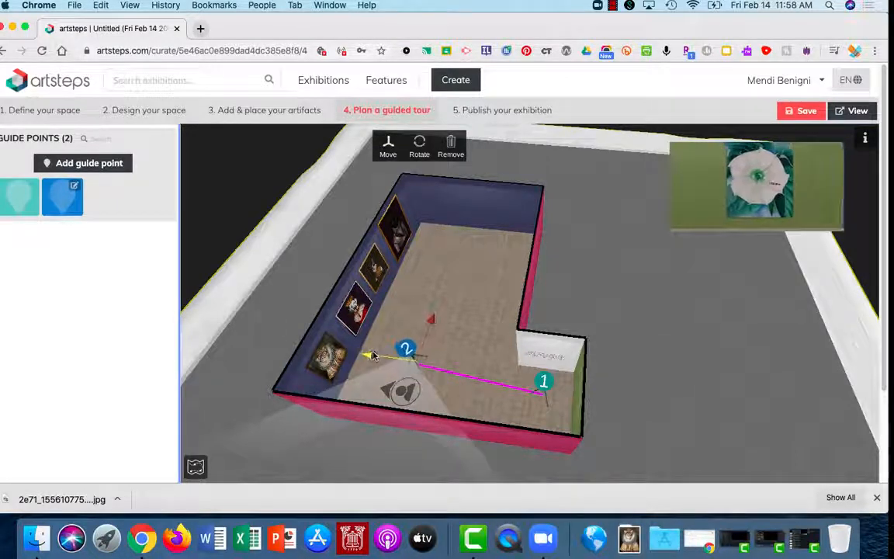
Step: Add a third guide point titled "Royal Animals" with the description "Regal cats in Elizabethan costume" and save it
{"action": "left_click", "coordinate": [77, 163]}
{"action": "left_click", "coordinate": [168, 167]}
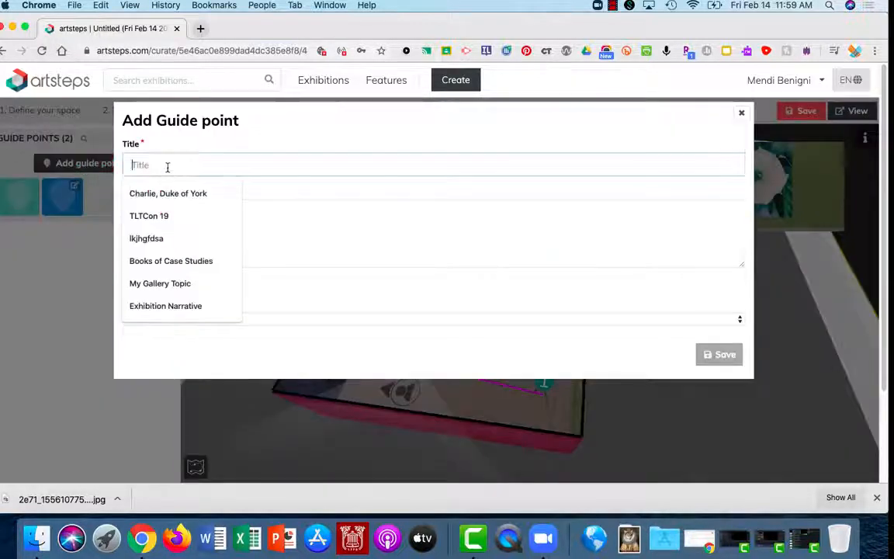
{"action": "type", "text": "Ro"}
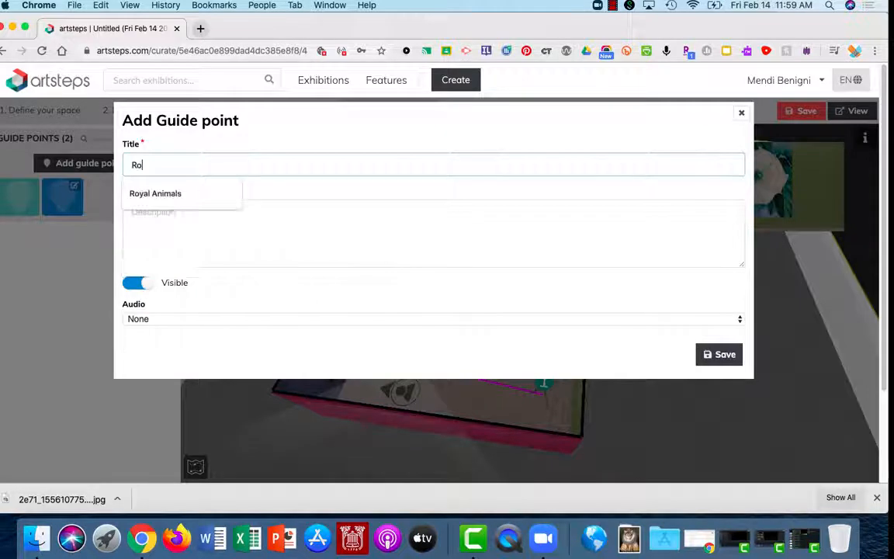
{"action": "type", "text": "yal C"}
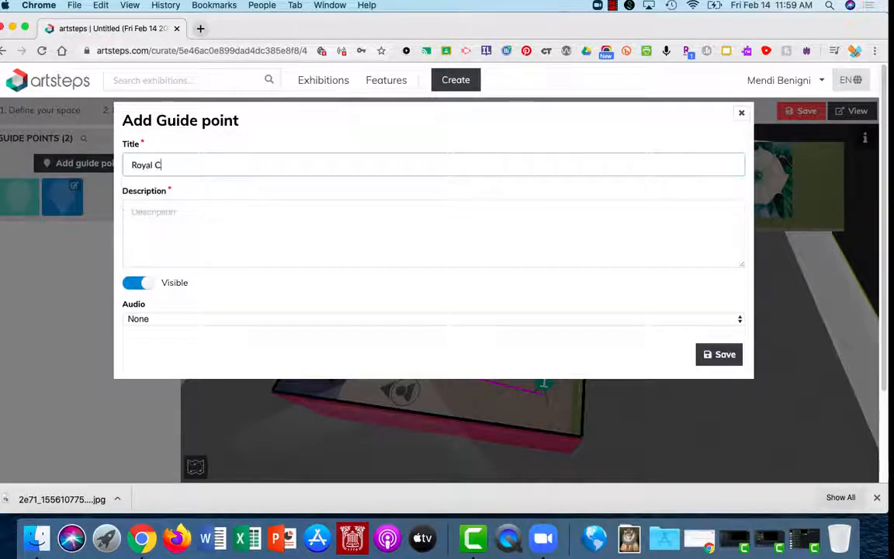
{"action": "key", "text": "BackSpace"}
{"action": "type", "text": "Anim"}
{"action": "type", "text": "als"}
{"action": "key", "text": "Tab"}
{"action": "type", "text": "Regal cats in Elizabethan costume"}
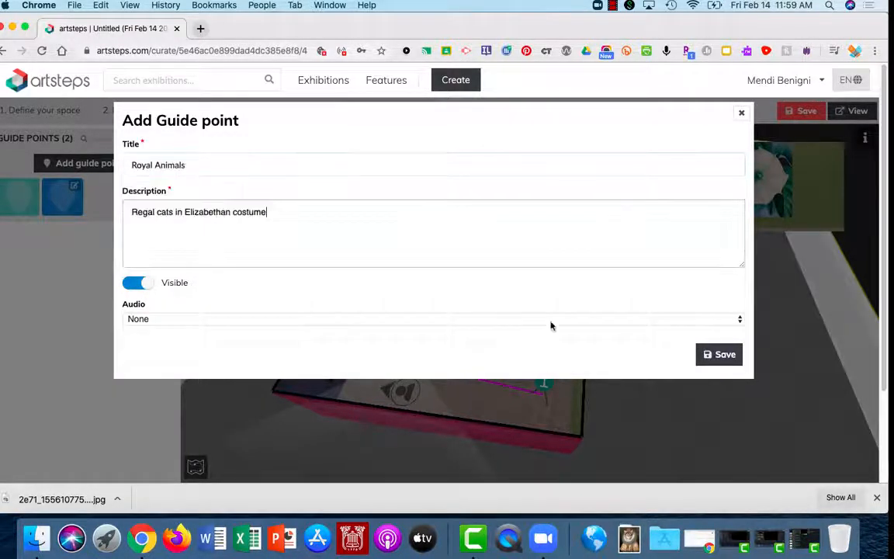
{"action": "left_click", "coordinate": [726, 362]}
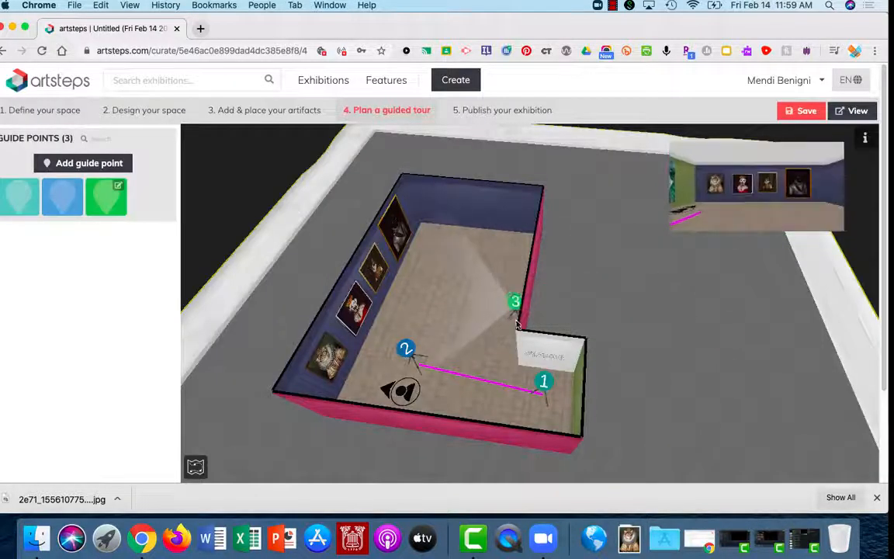
Step: Place guide point 3 mid-room facing the blue wall and adjust its position to frame all four animal portraits
{"action": "left_click", "coordinate": [474, 319]}
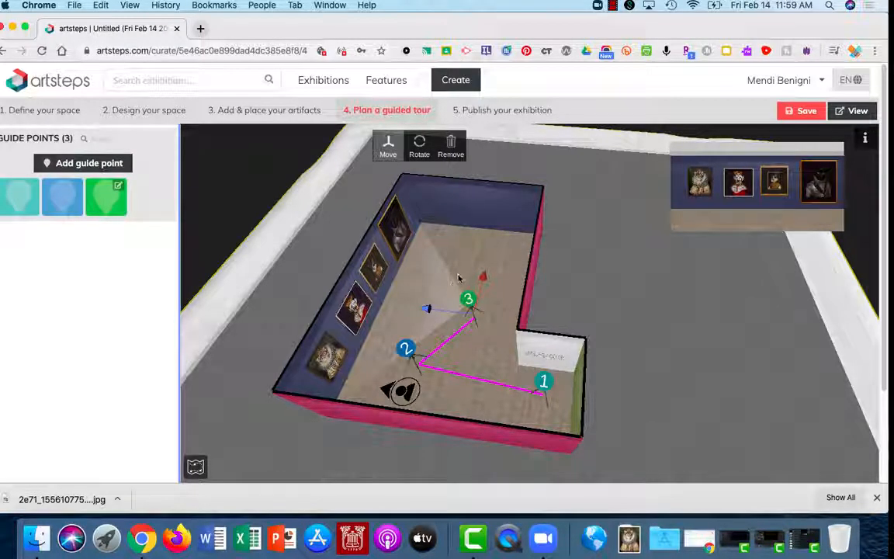
{"action": "left_click_drag", "start_coordinate": [482, 276], "coordinate": [482, 269]}
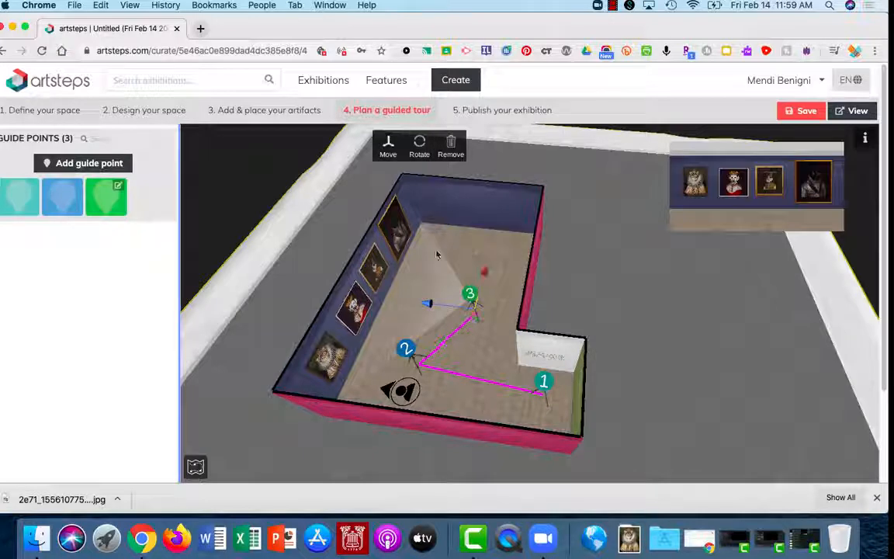
{"action": "left_click_drag", "start_coordinate": [423, 303], "coordinate": [418, 303]}
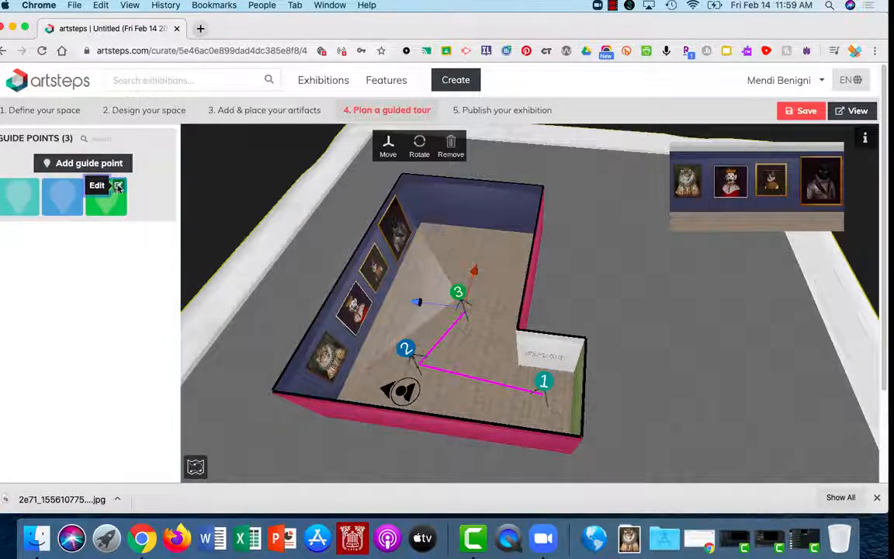
Step: Append lines "(l to r)", "Fluffy Duchess of Everton", "Royal Dog", "Bean du Gluise" and "Charles of York" to guide point 3's description and save the exhibition
{"action": "left_click", "coordinate": [118, 187]}
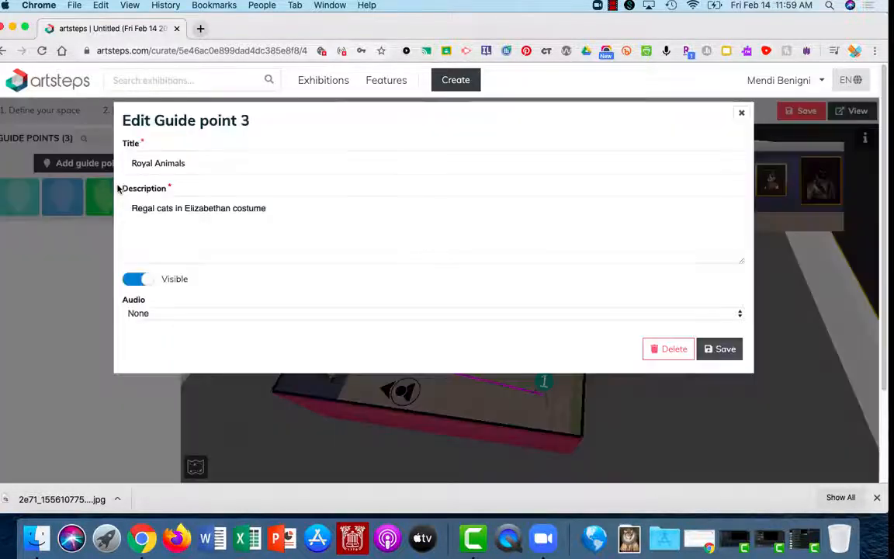
{"action": "left_click", "coordinate": [270, 208]}
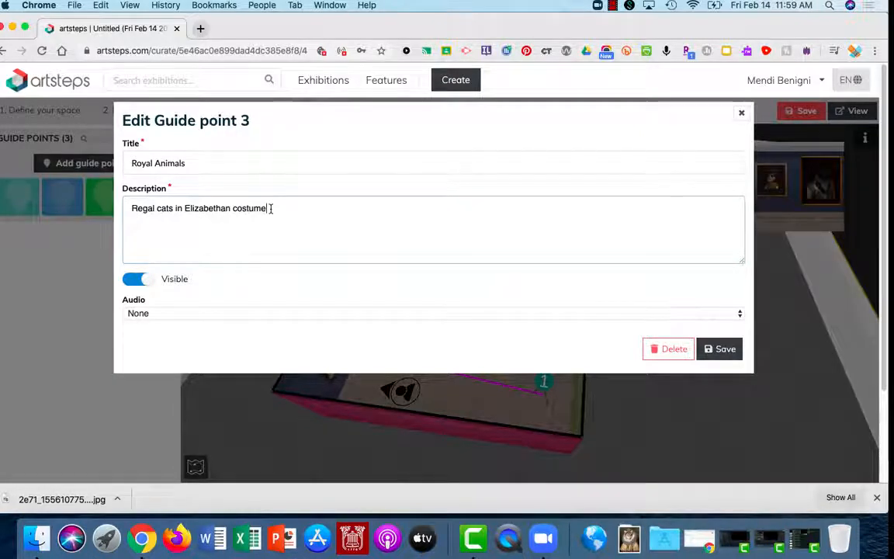
{"action": "type", "text": "(I to r"}
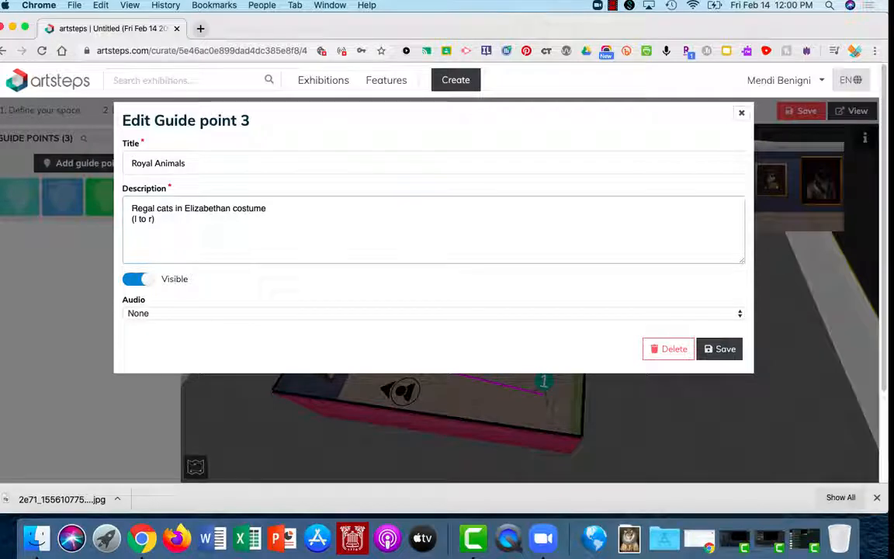
{"action": "type", "text": "Fluffy Duchess of Everton Royal Dog Bean du Gluise Charles of York"}
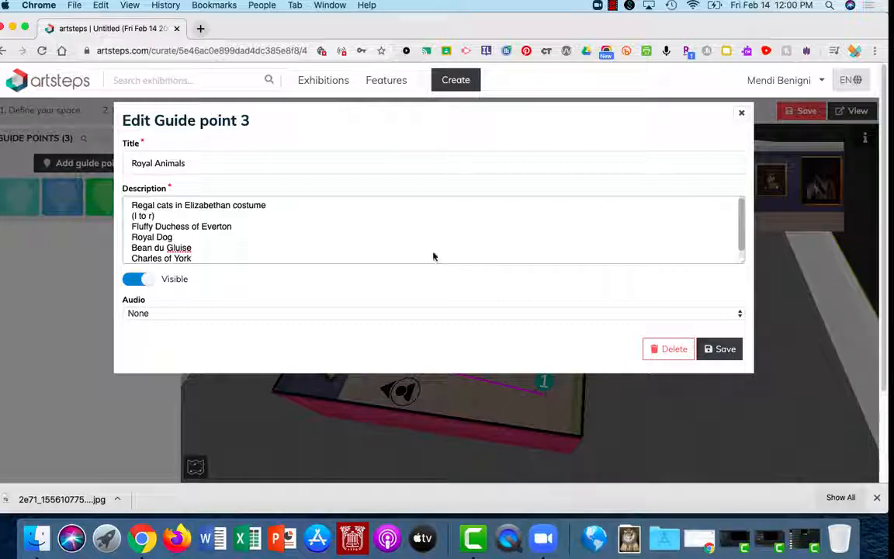
{"action": "left_click", "coordinate": [728, 348]}
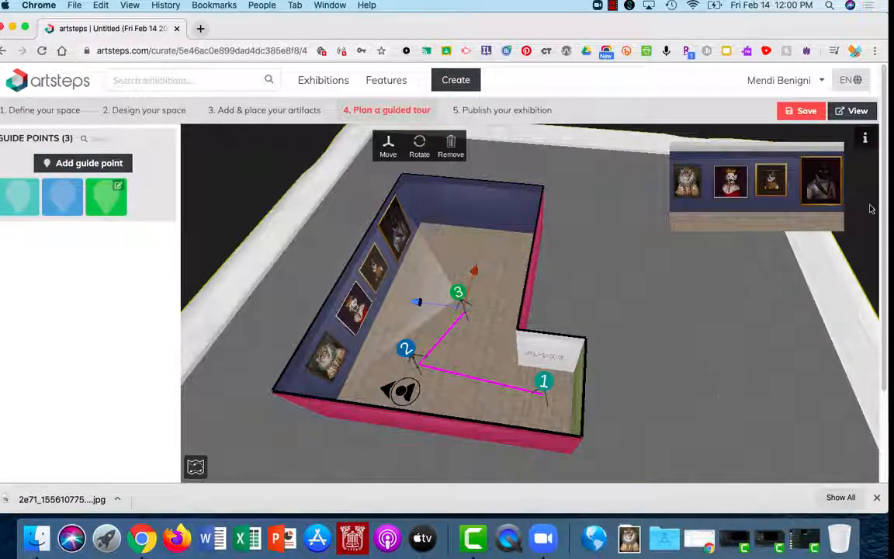
{"action": "left_click", "coordinate": [799, 113]}
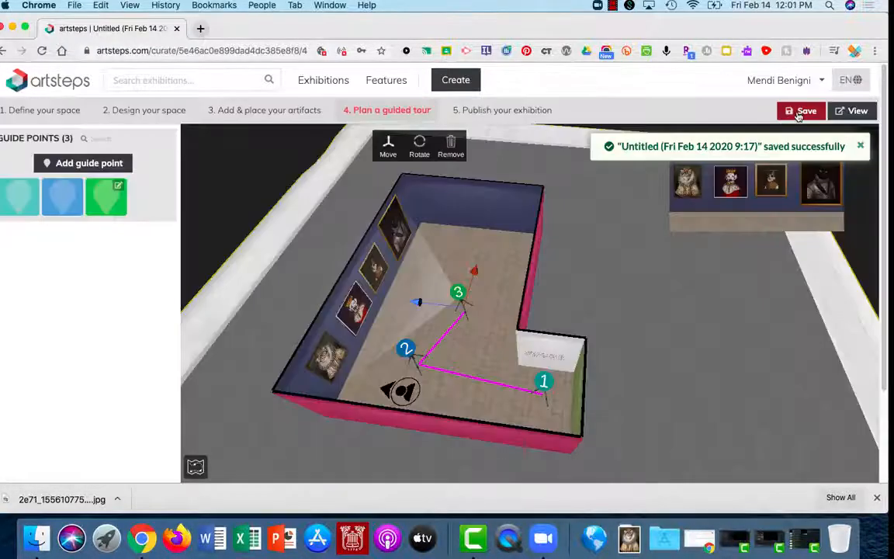
Step: Play the guided tour in the exhibition view, checking the black cat portrait's details along the way, and return to editing the exhibition
{"action": "left_click", "coordinate": [857, 111]}
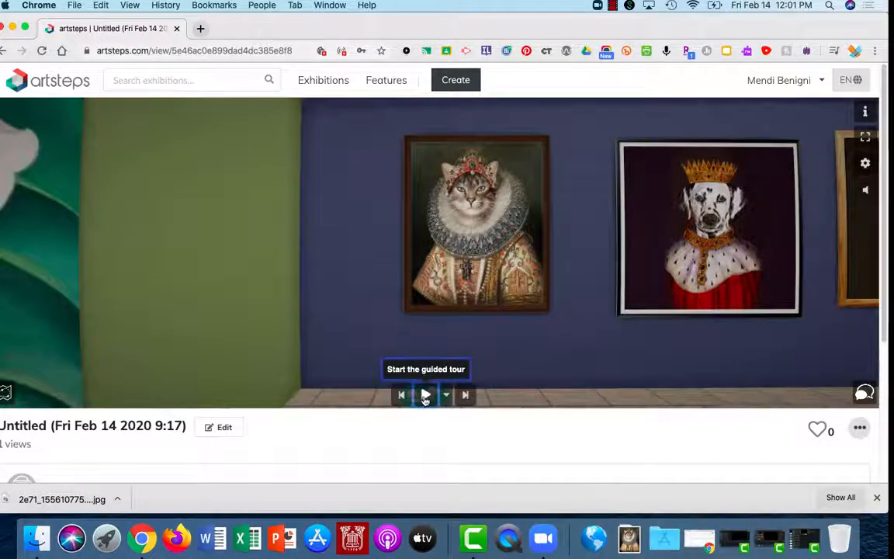
{"action": "left_click", "coordinate": [425, 398]}
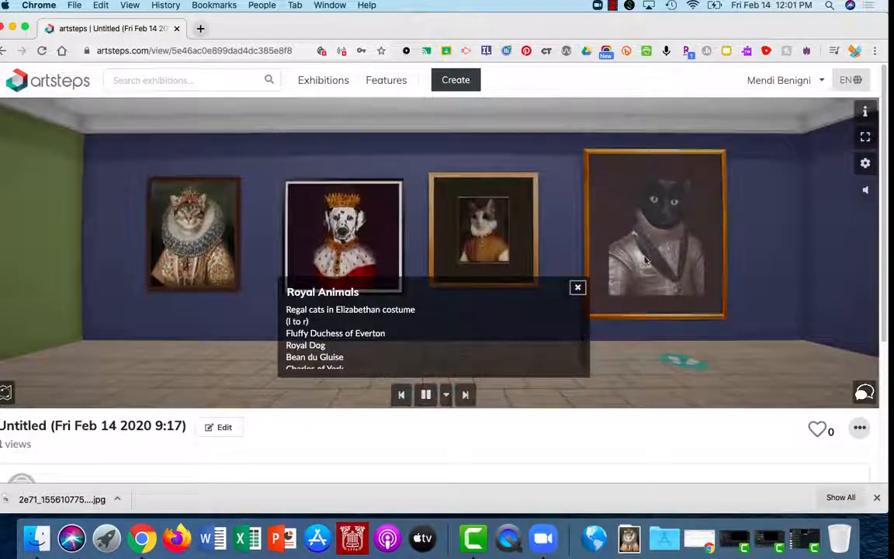
{"action": "left_click", "coordinate": [660, 231]}
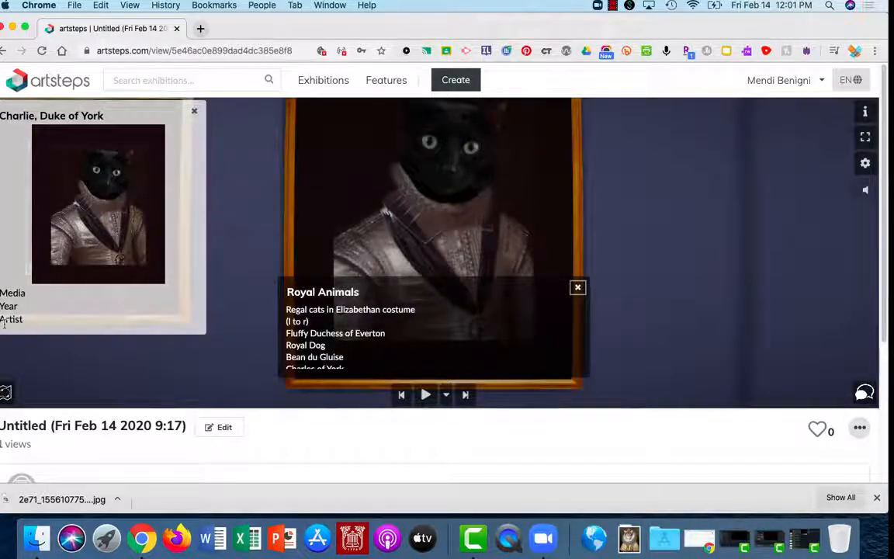
{"action": "left_click", "coordinate": [426, 394]}
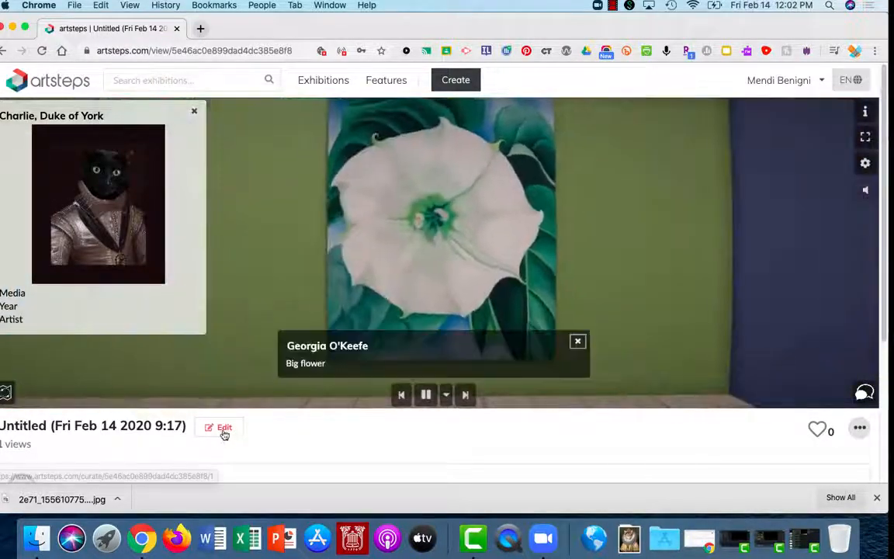
{"action": "left_click", "coordinate": [224, 429]}
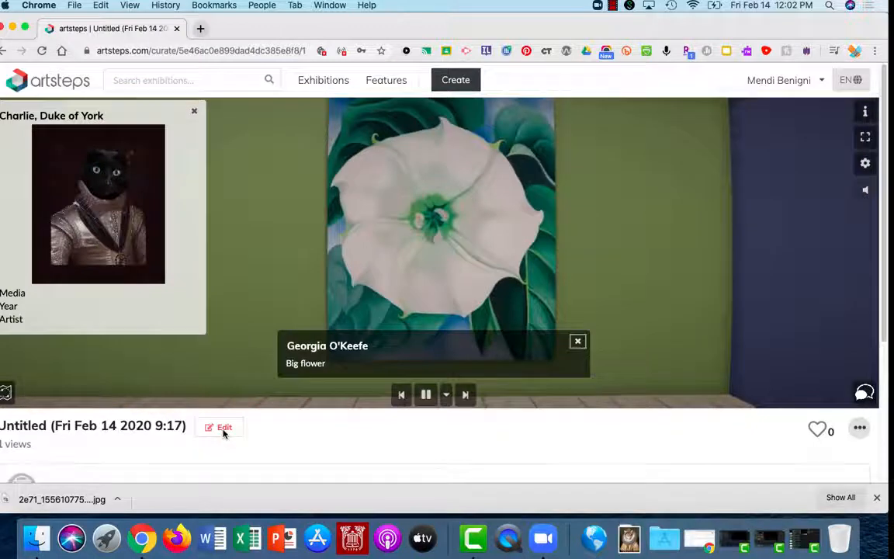